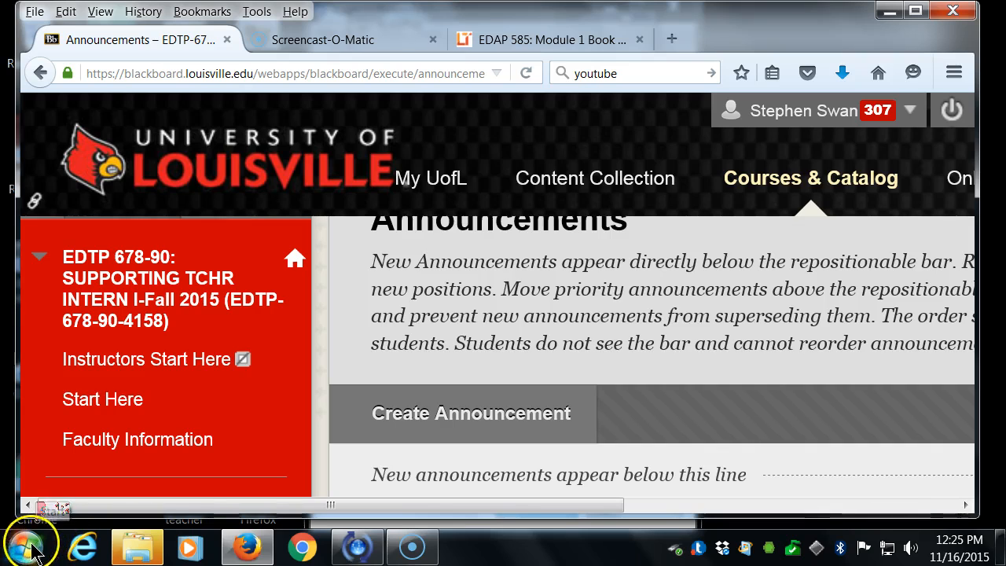
# Open the PRG001 folder inside SD_VIDEO on the CANON (G:) drive.
pyautogui.click(27, 548)
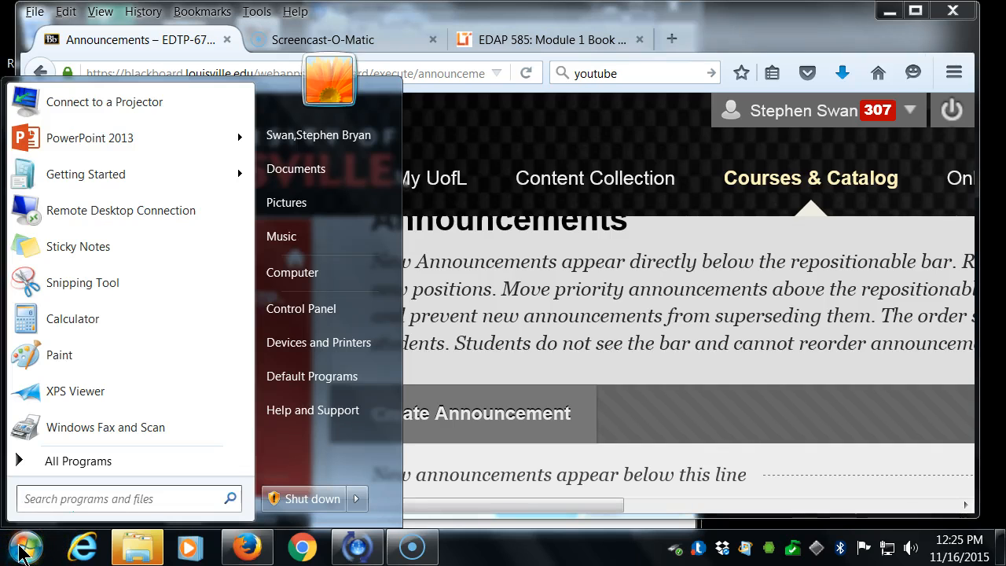
pyautogui.click(290, 275)
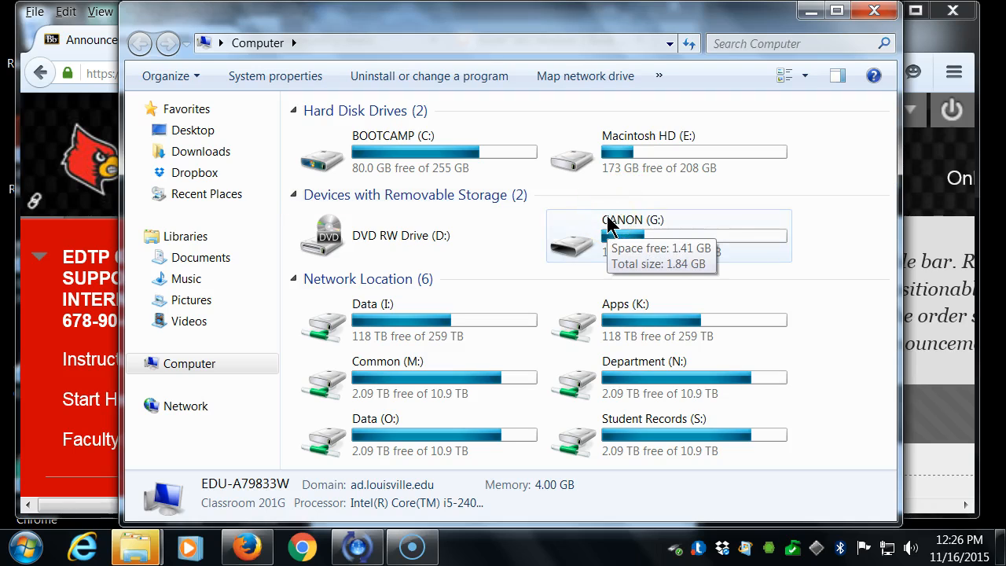
pyautogui.click(621, 245)
pyautogui.doubleClick(621, 245)
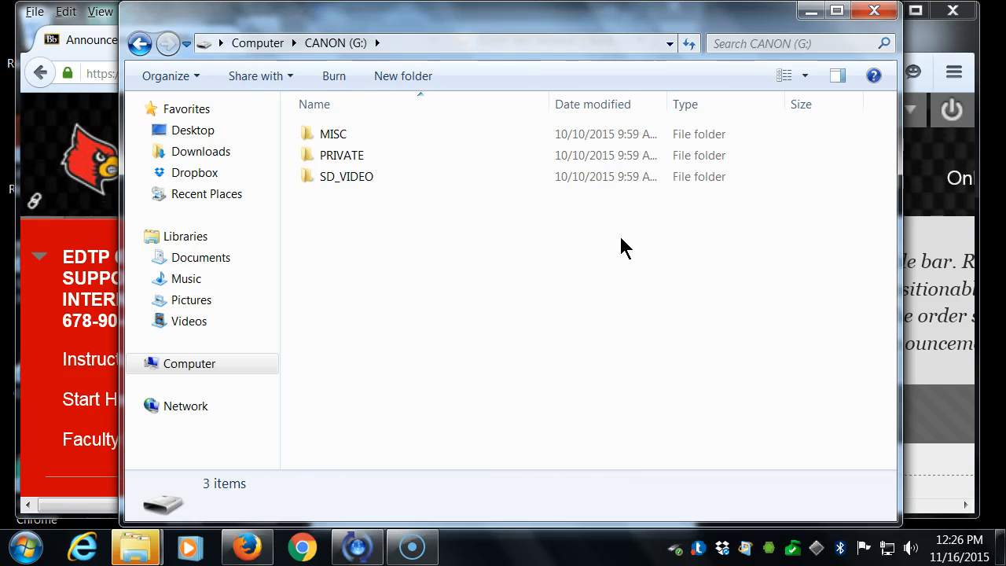
pyautogui.doubleClick(341, 180)
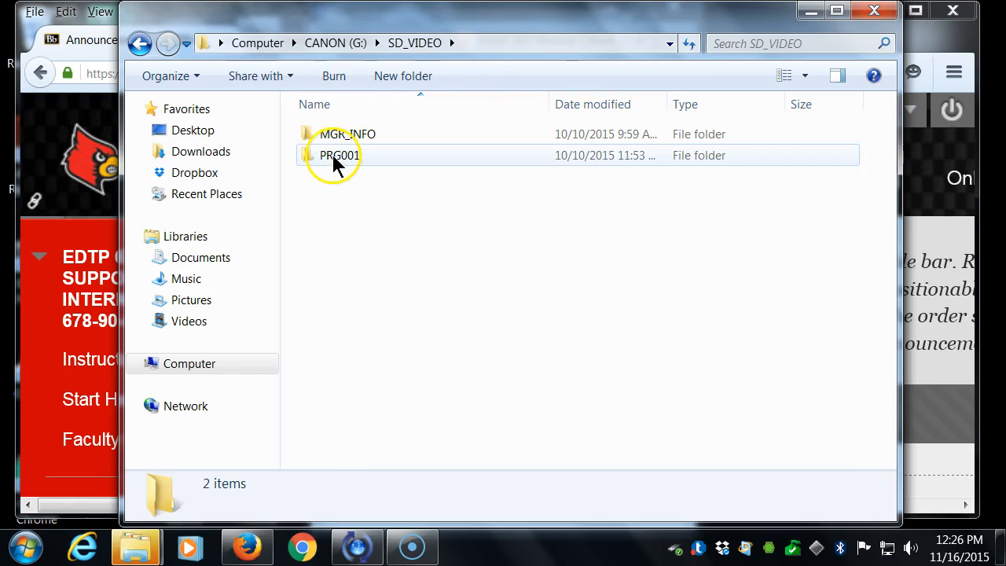
pyautogui.doubleClick(332, 156)
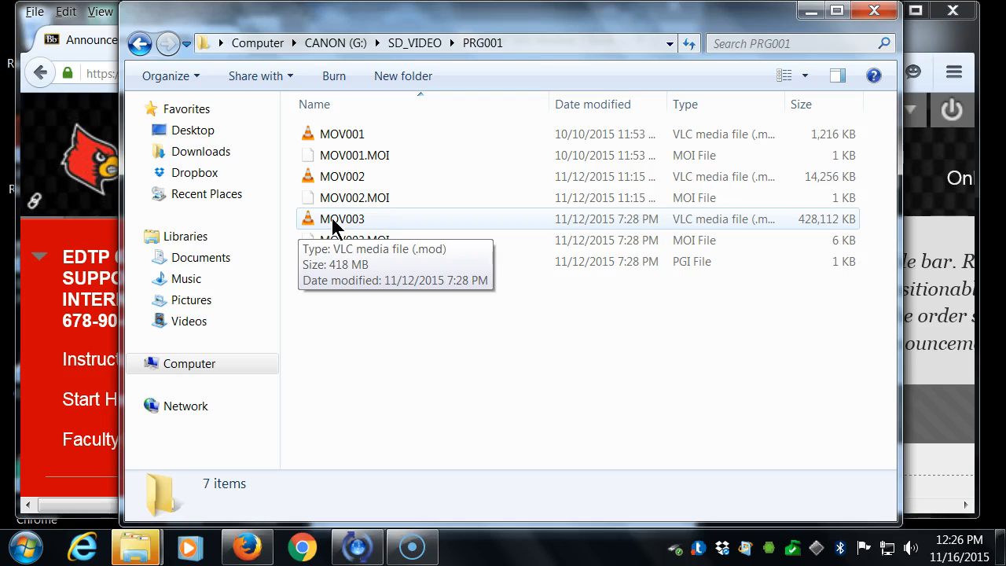
# Open MOV003 in VLC media player, accepting its privacy and network access policy, and reposition the player window to show its controls.
pyautogui.click(332, 221)
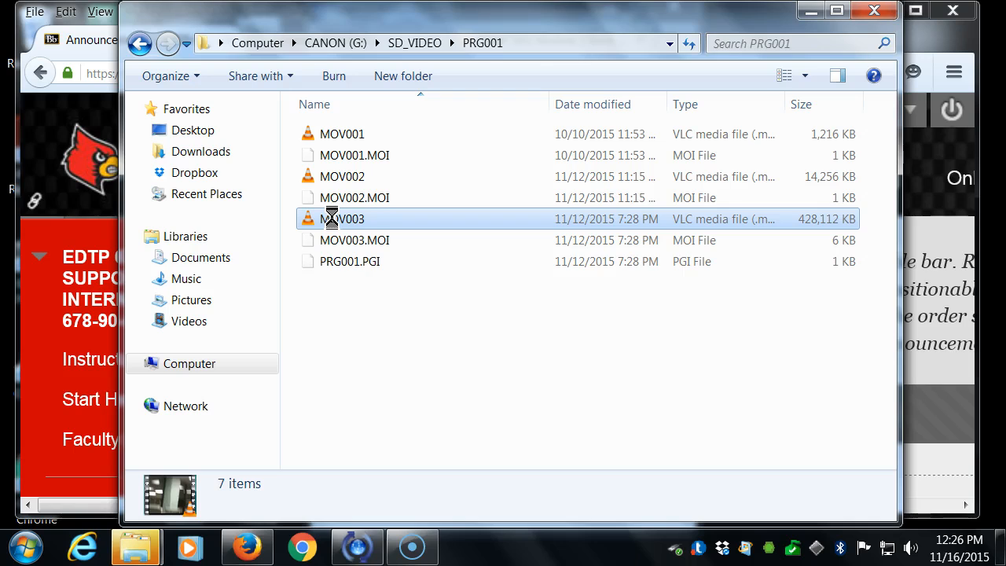
pyautogui.rightClick(333, 221)
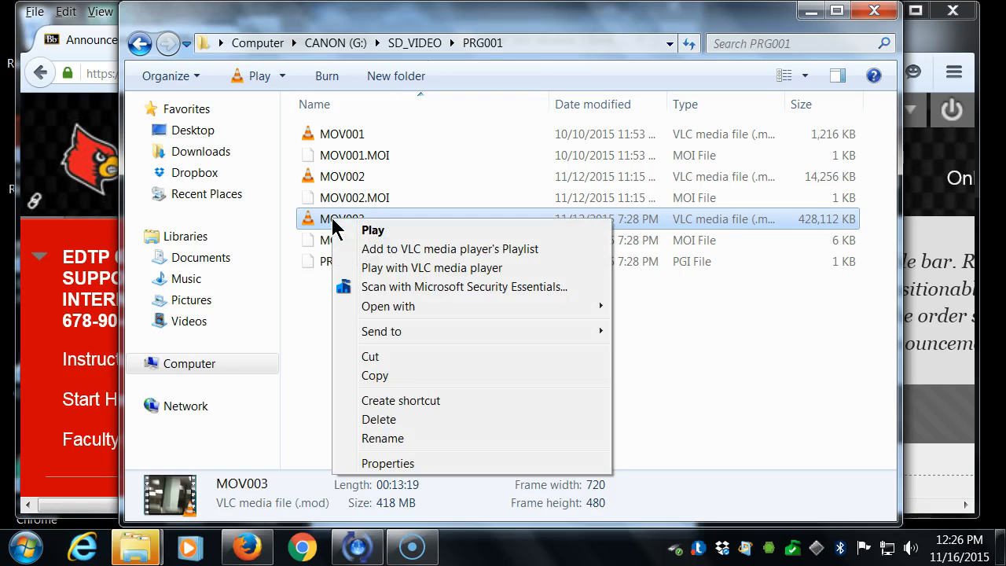
pyautogui.click(408, 309)
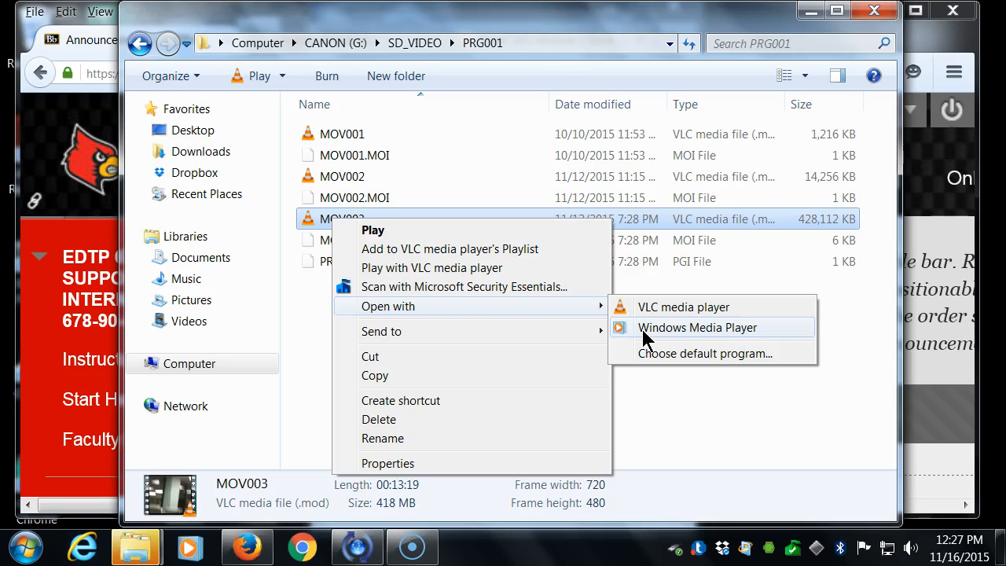
pyautogui.click(643, 311)
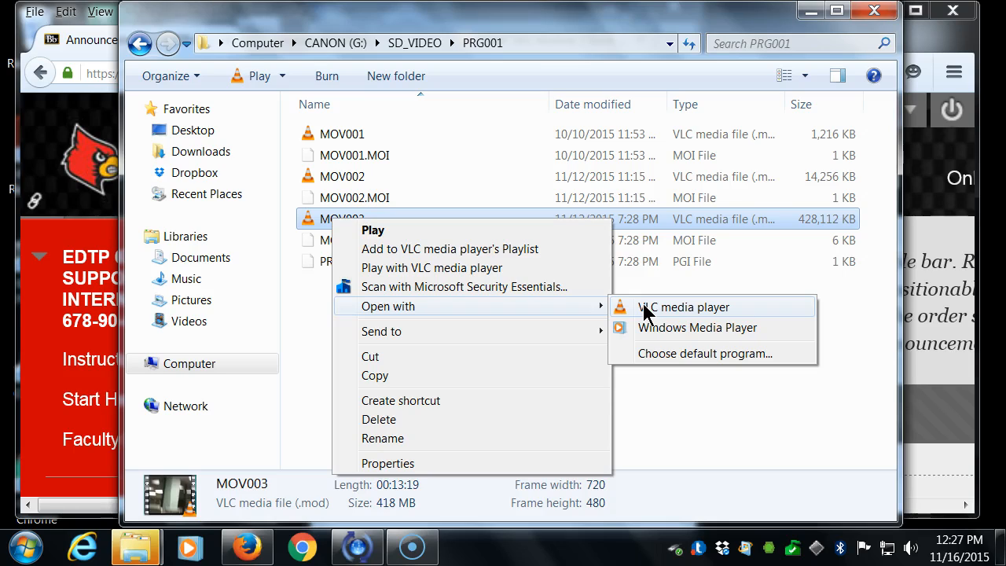
pyautogui.click(643, 308)
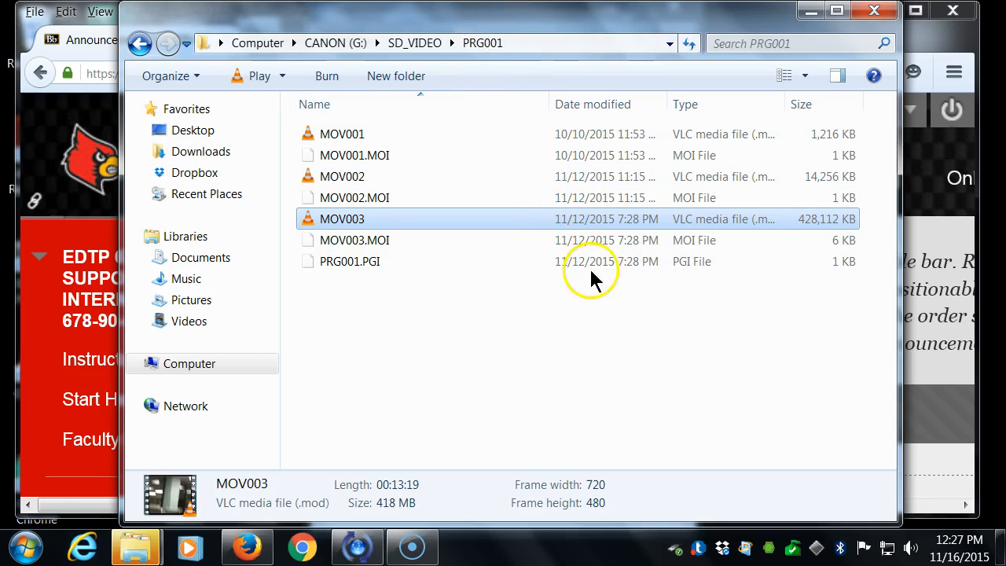
pyautogui.doubleClick(546, 216)
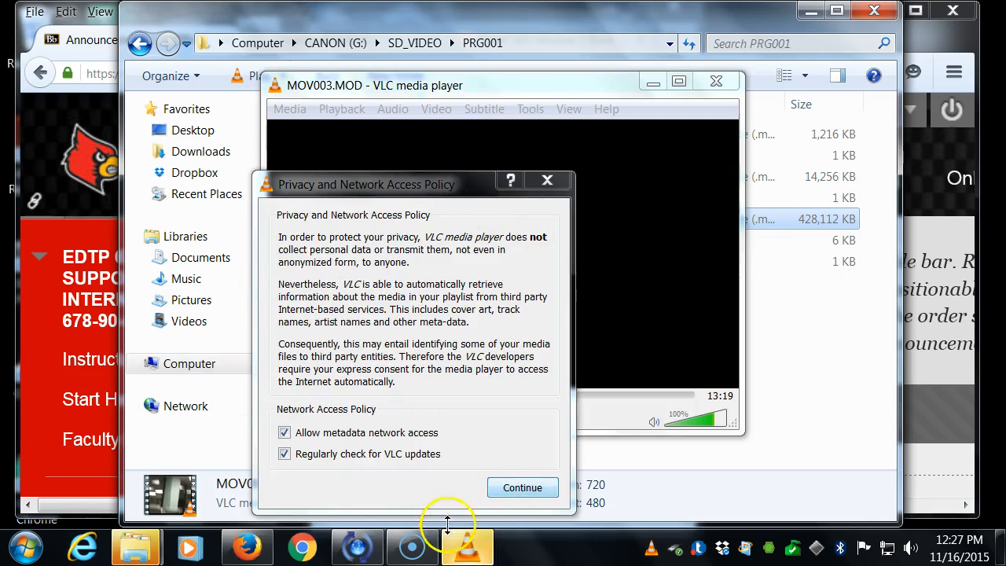
pyautogui.click(524, 491)
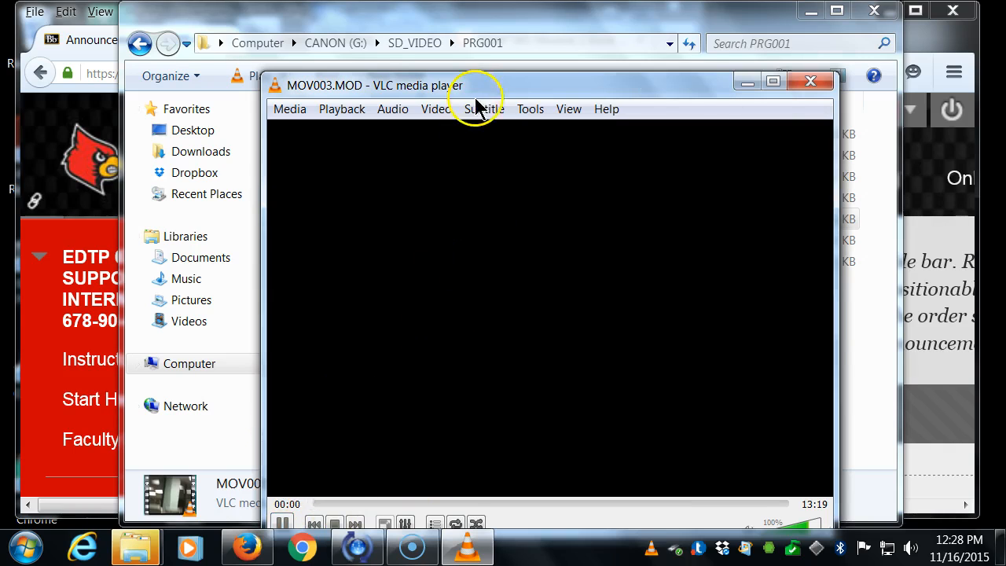
pyautogui.moveTo(498, 94); pyautogui.dragTo(470, 49)
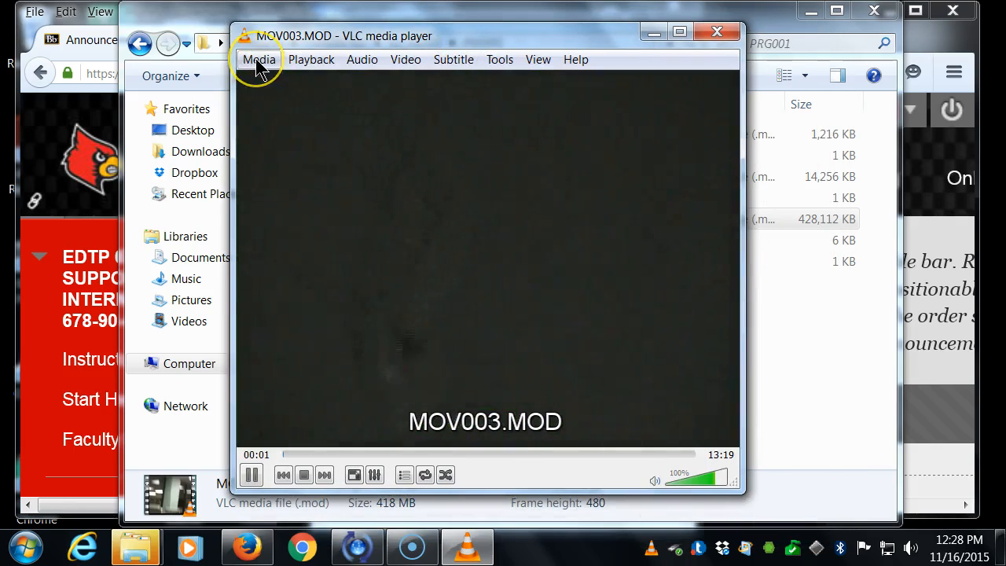
pyautogui.click(257, 61)
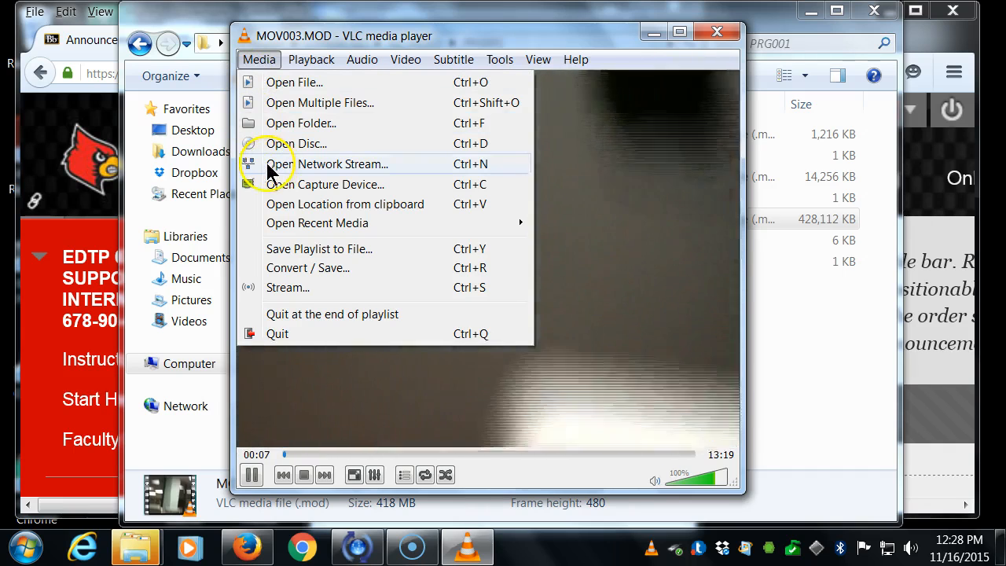
pyautogui.click(289, 269)
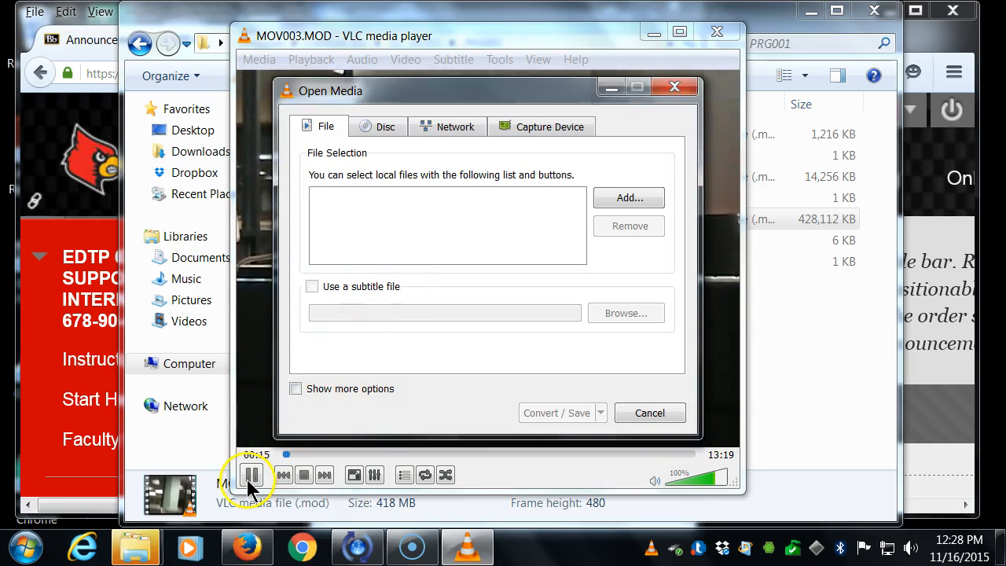
pyautogui.click(646, 413)
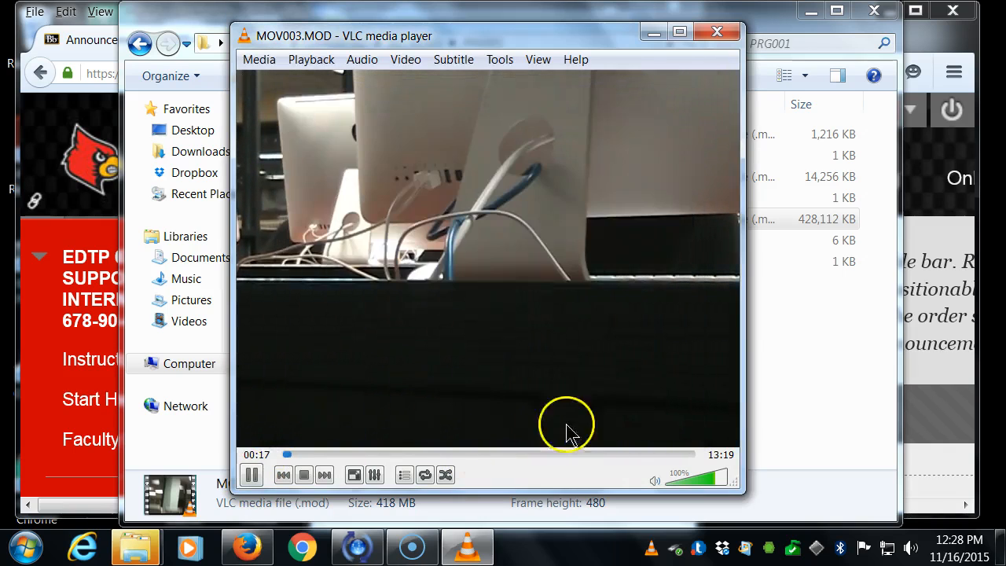
# Pause the video playback and open the Convert / Save dialog for choosing media.
pyautogui.click(253, 476)
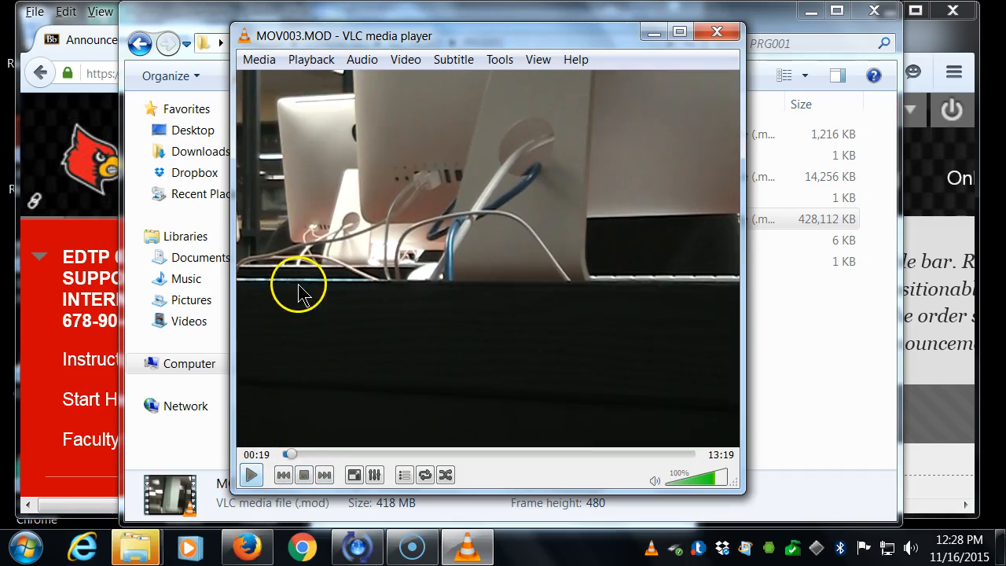
pyautogui.click(251, 60)
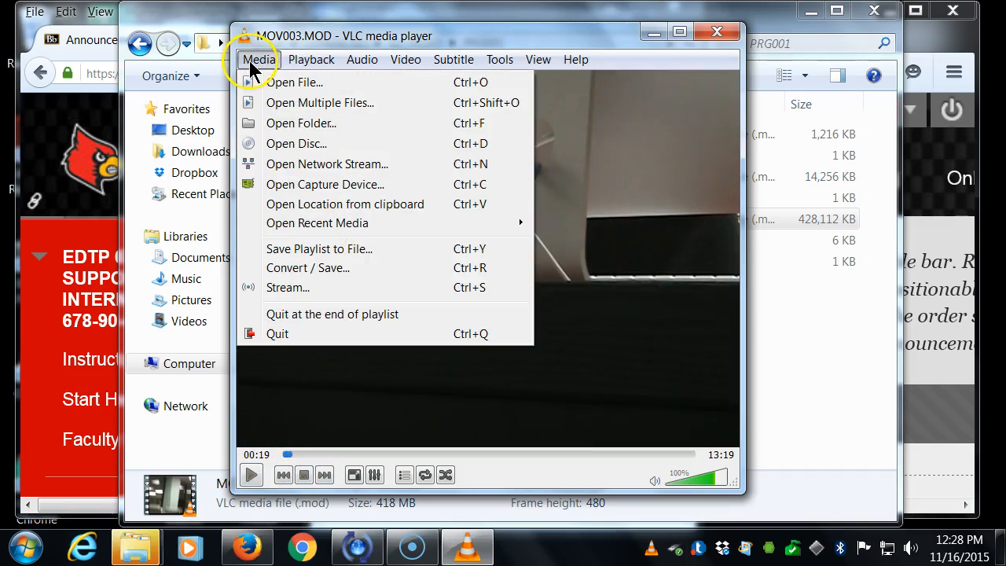
pyautogui.click(275, 268)
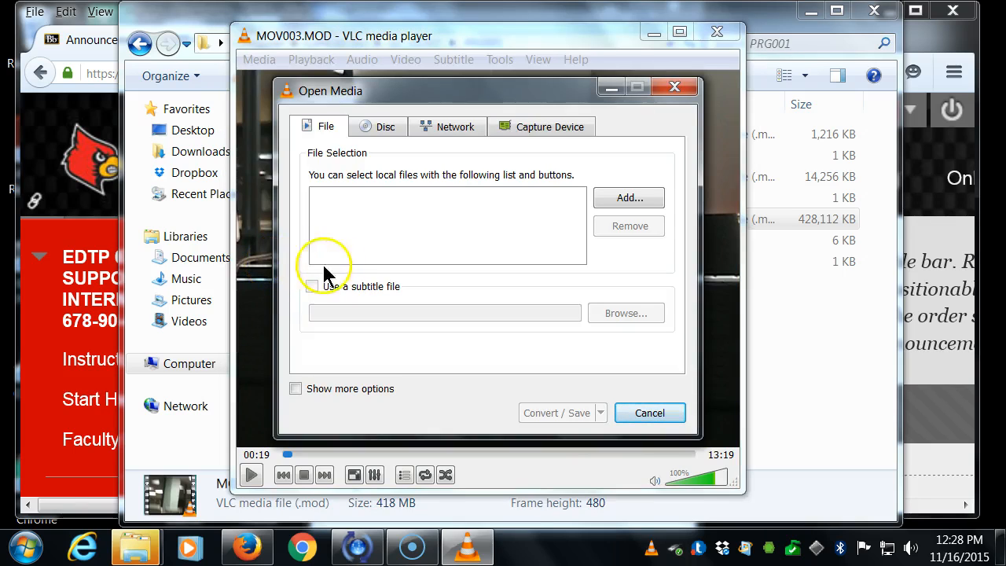
# Add MOV003 from SD_VIDEO\PRG001 on the CANON (G:) drive as the file to convert.
pyautogui.click(614, 198)
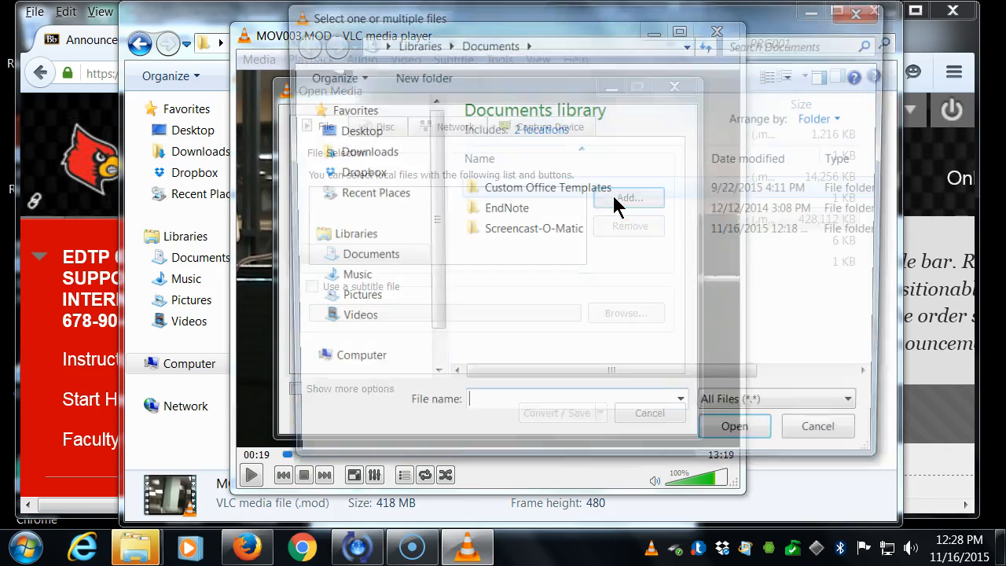
pyautogui.click(519, 200)
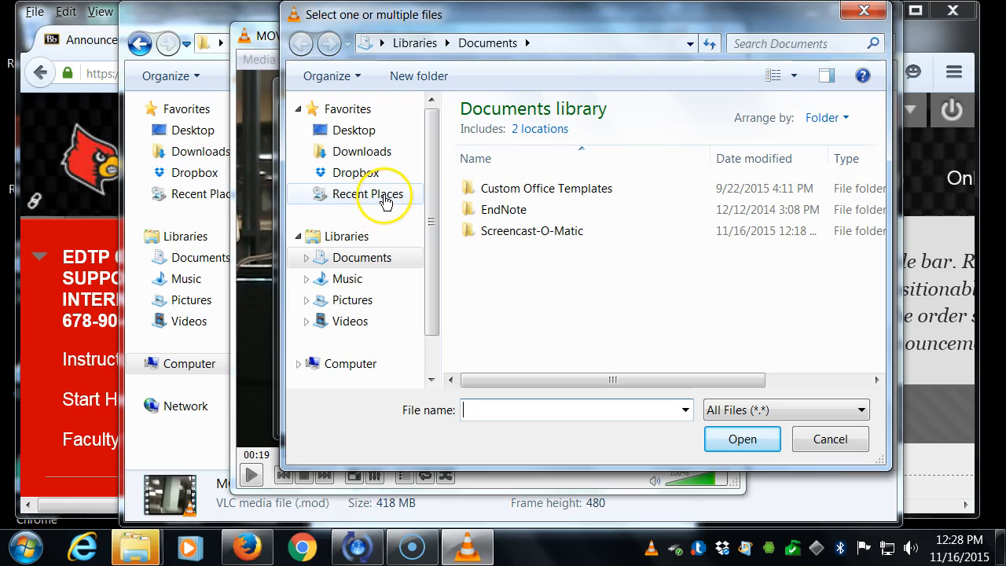
pyautogui.click(331, 368)
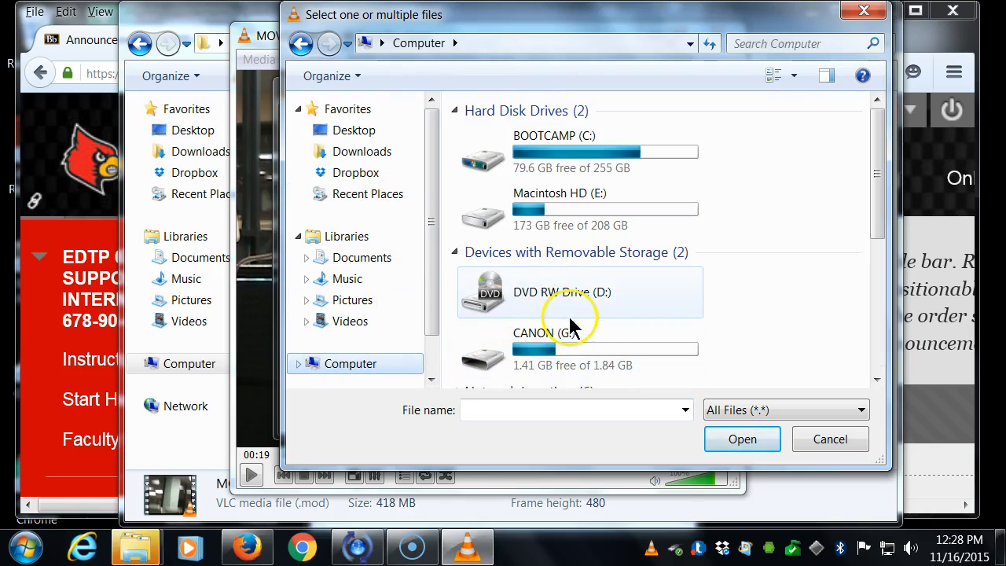
pyautogui.doubleClick(532, 346)
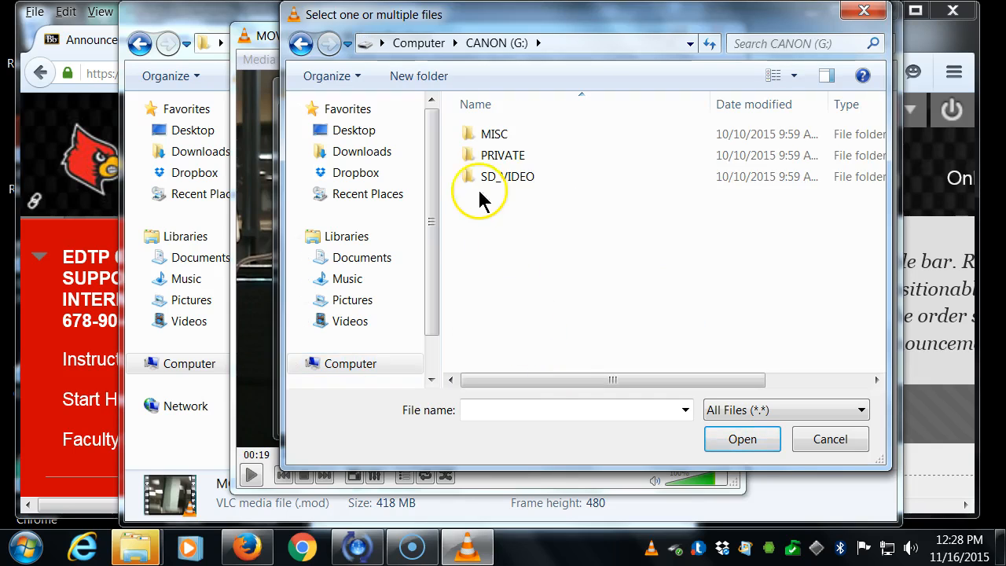
pyautogui.doubleClick(477, 178)
pyautogui.click(482, 164)
pyautogui.doubleClick(488, 161)
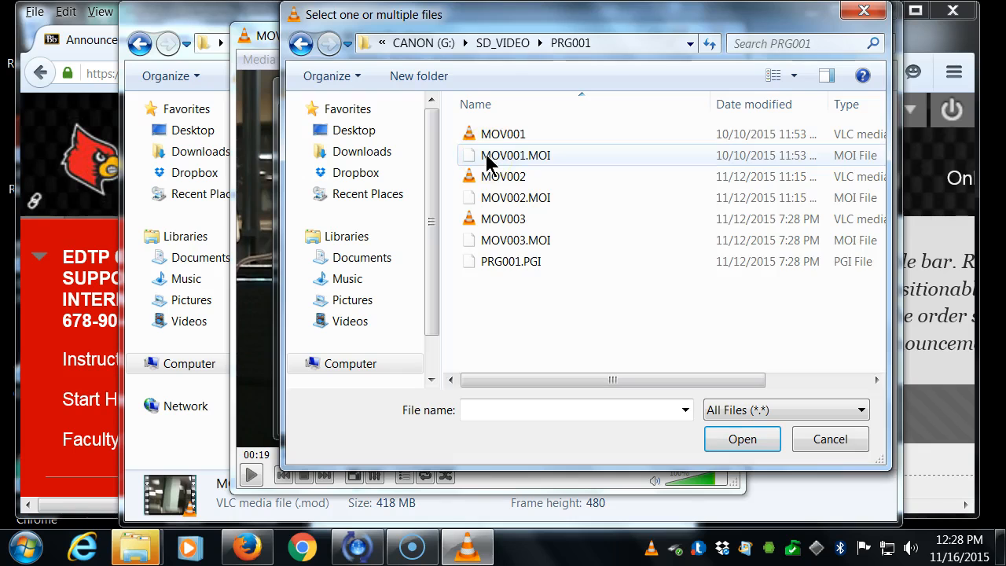
pyautogui.click(479, 221)
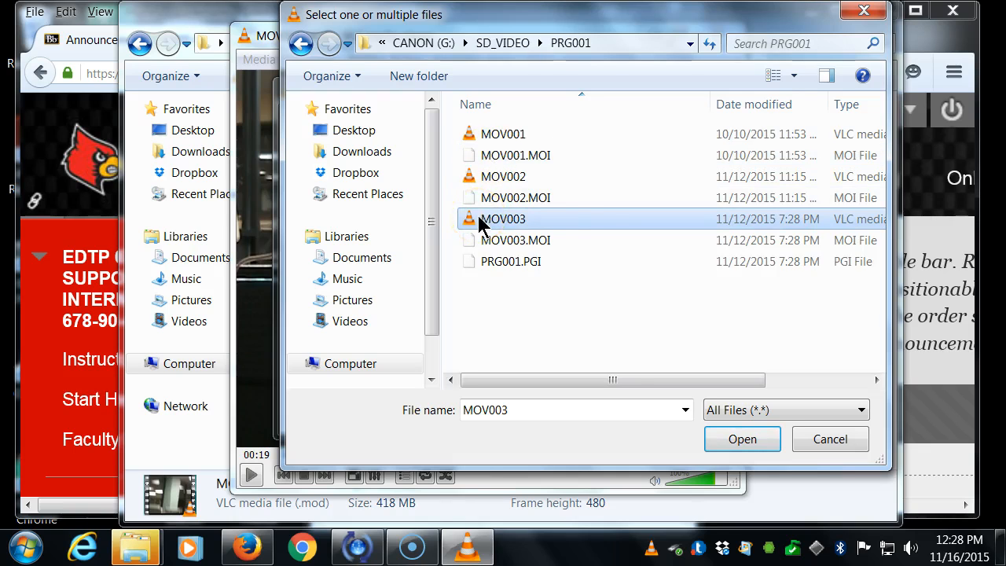
pyautogui.click(735, 440)
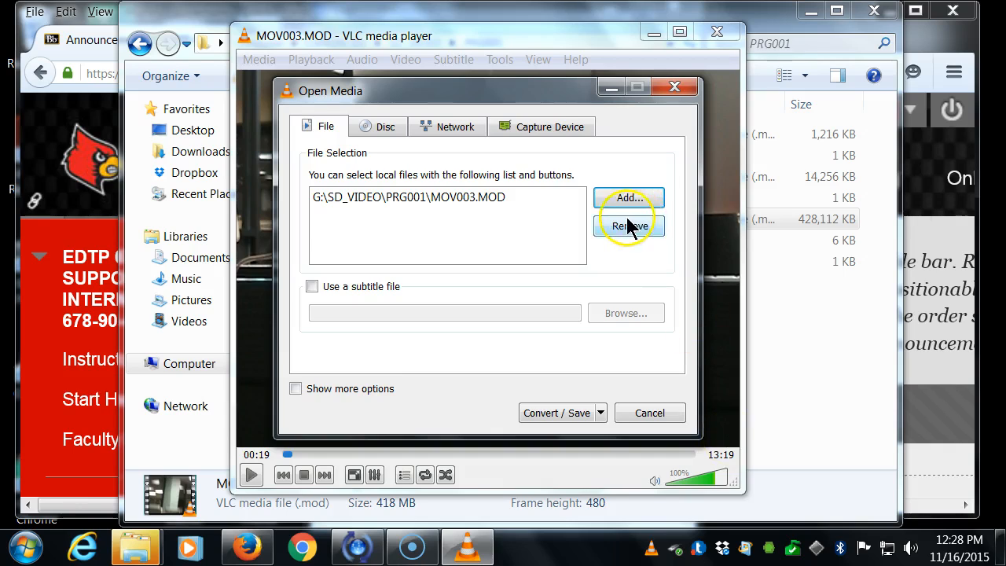
pyautogui.click(444, 200)
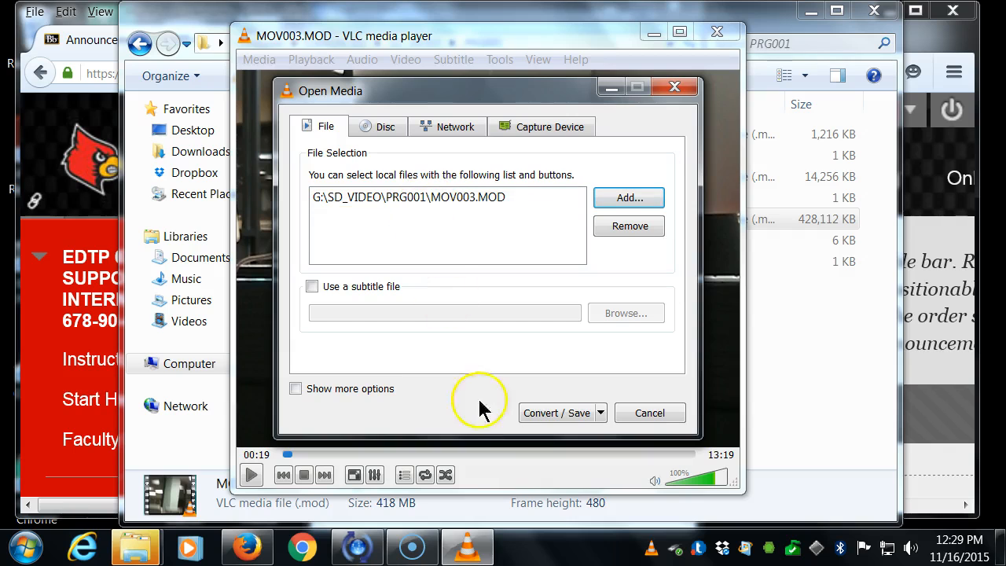
# Set the conversion's destination to an MP4 on the Desktop, named with the person's full name followed by "Teaching", and start converting.
pyautogui.click(571, 413)
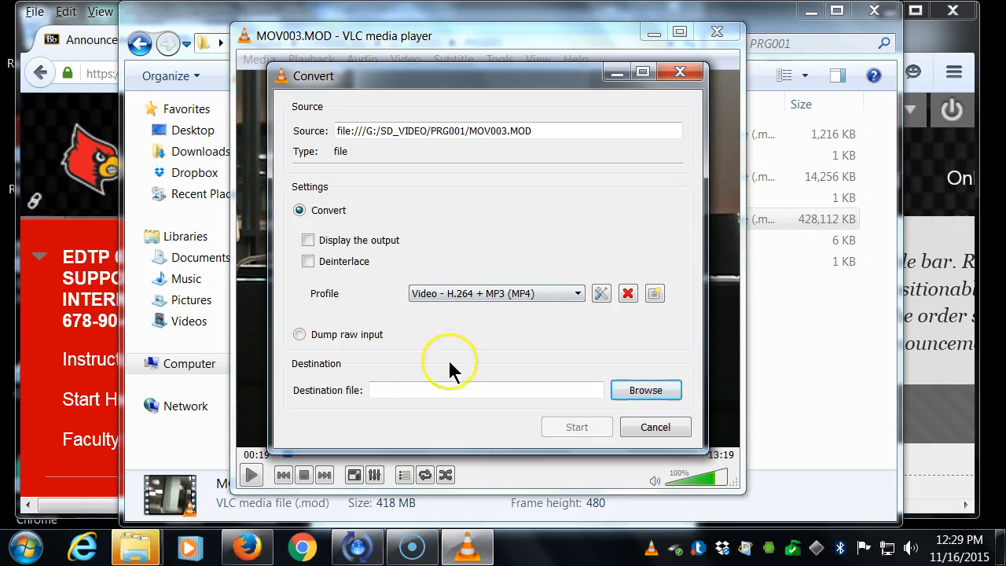
pyautogui.click(637, 391)
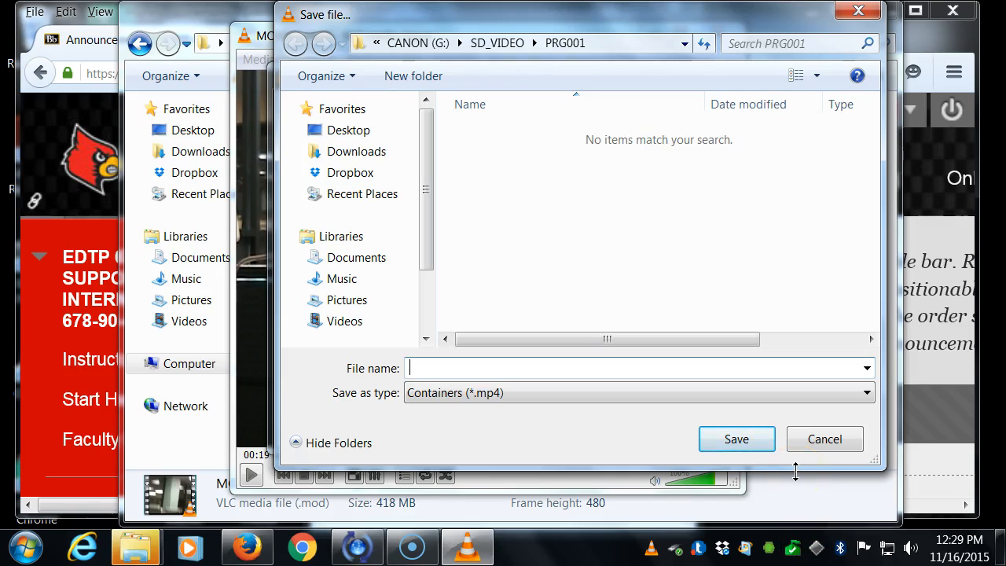
pyautogui.write('SteveSwan')
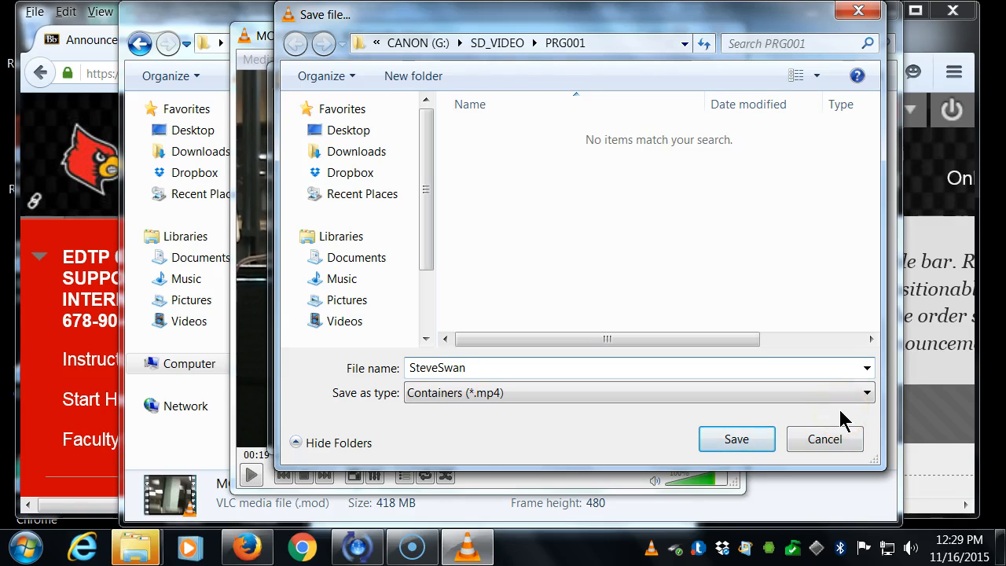
pyautogui.write('aching')
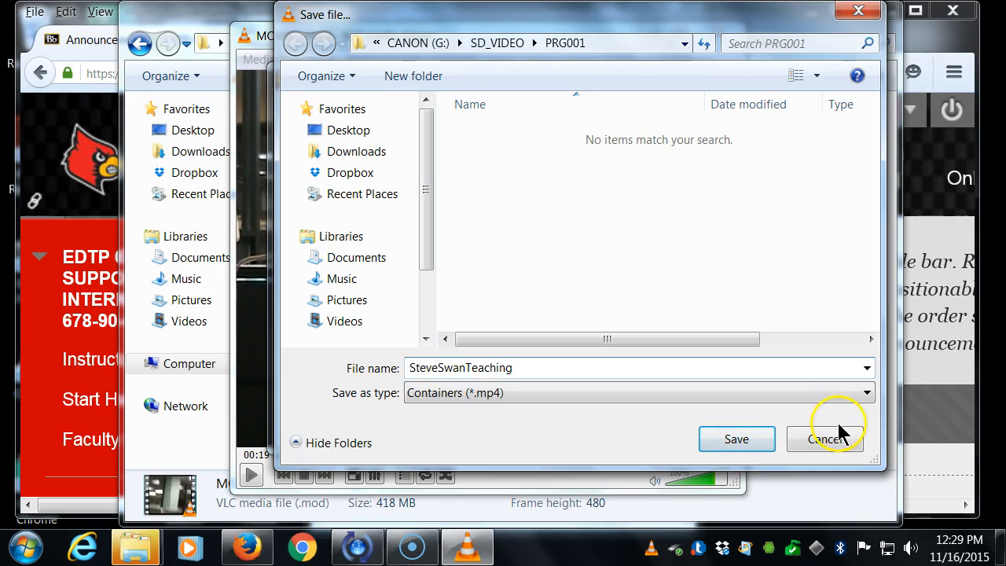
pyautogui.click(354, 133)
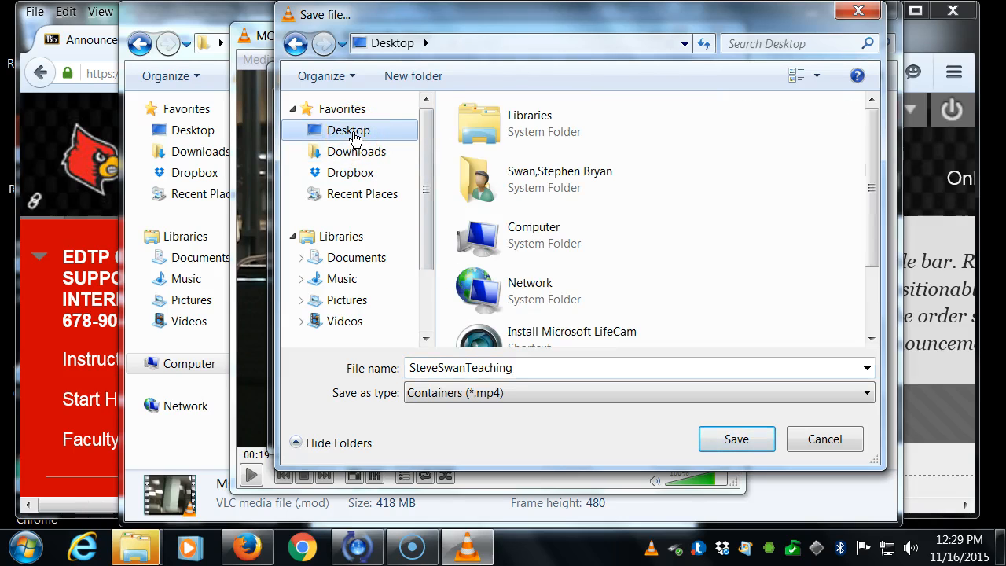
pyautogui.click(729, 449)
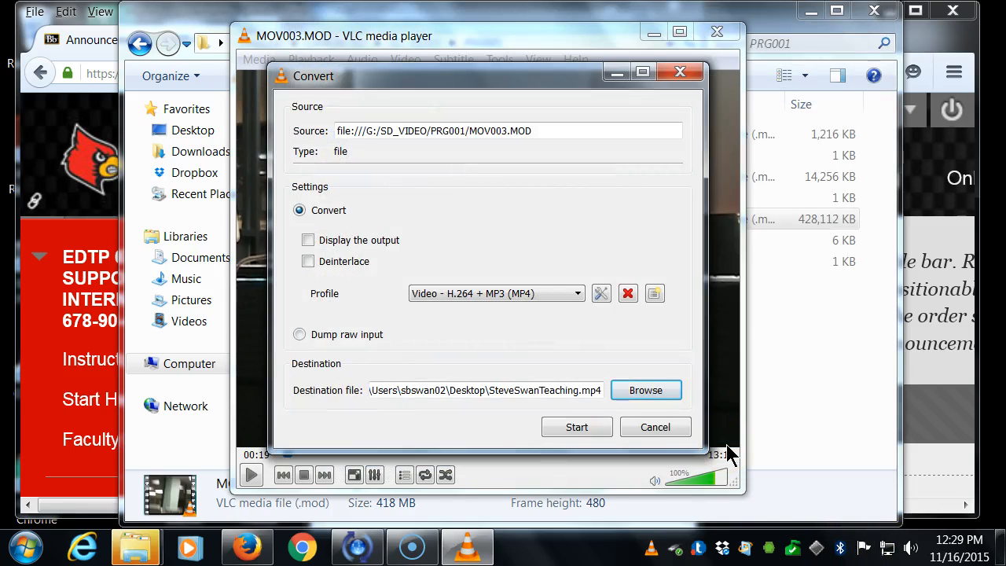
pyautogui.click(578, 429)
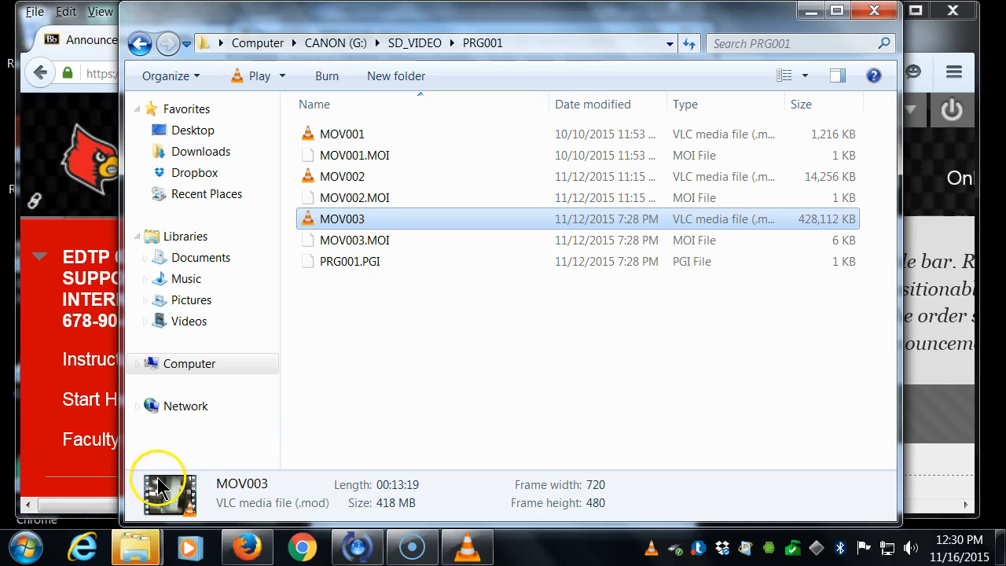
pyautogui.click(185, 507)
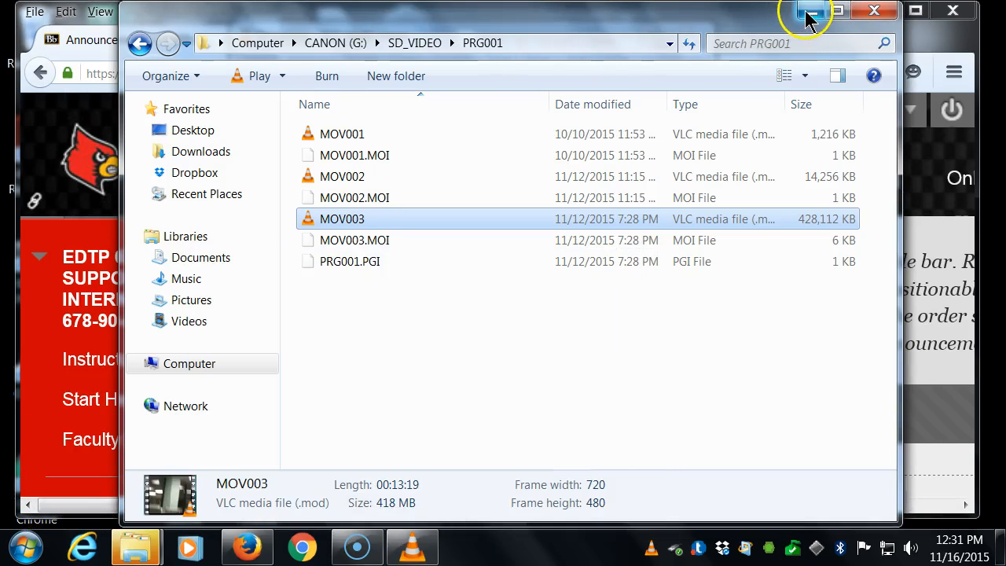
# Clear the desktop by minimizing the PRG001 folder and browser windows and closing VLC media player and the AutoPlay prompt.
pyautogui.click(810, 12)
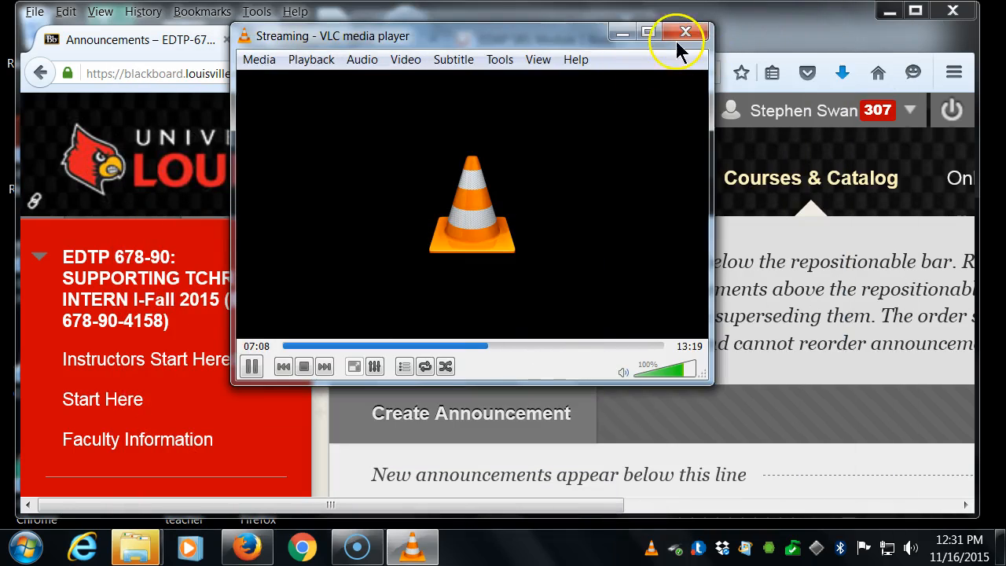
pyautogui.click(684, 33)
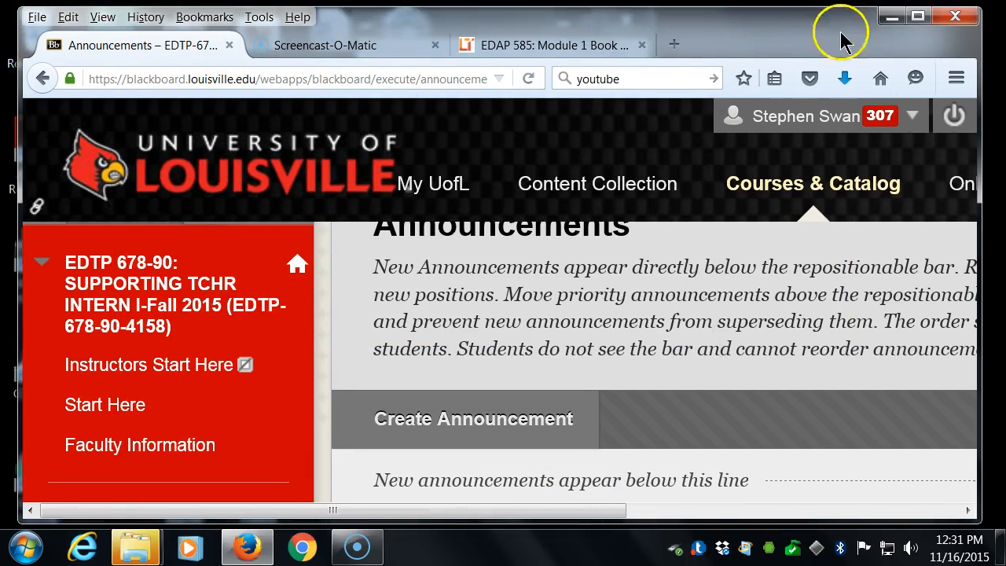
pyautogui.click(892, 18)
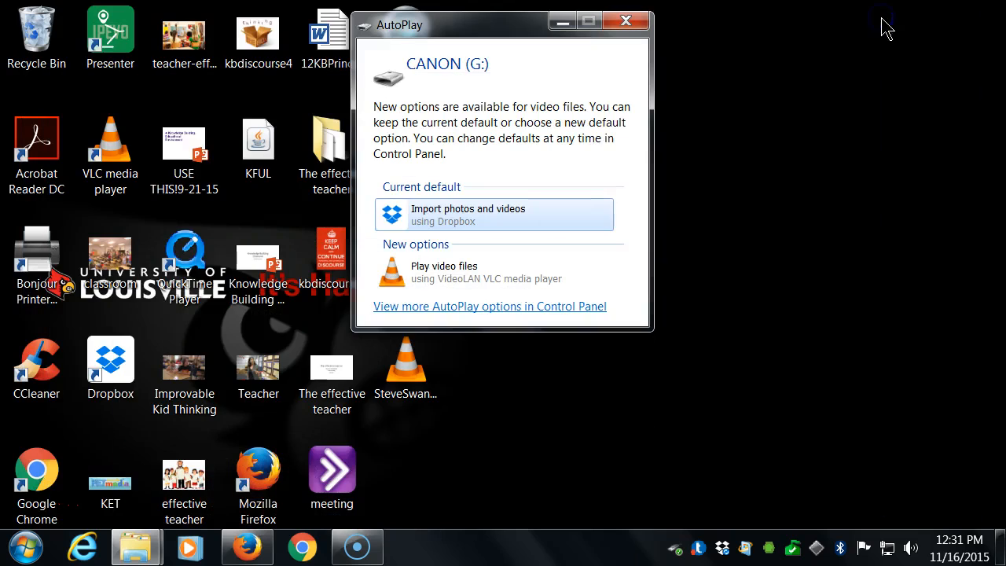
pyautogui.click(625, 21)
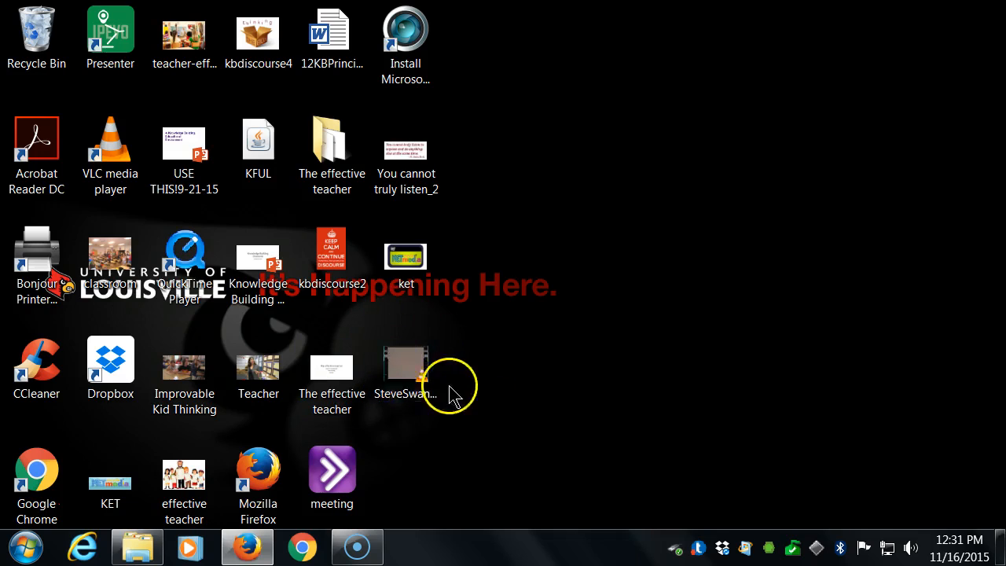
# Switch to Firefox and open the selected Module 1 Book Study assessment document from the EDAP 585 assignment page in LiveText.
pyautogui.click(250, 560)
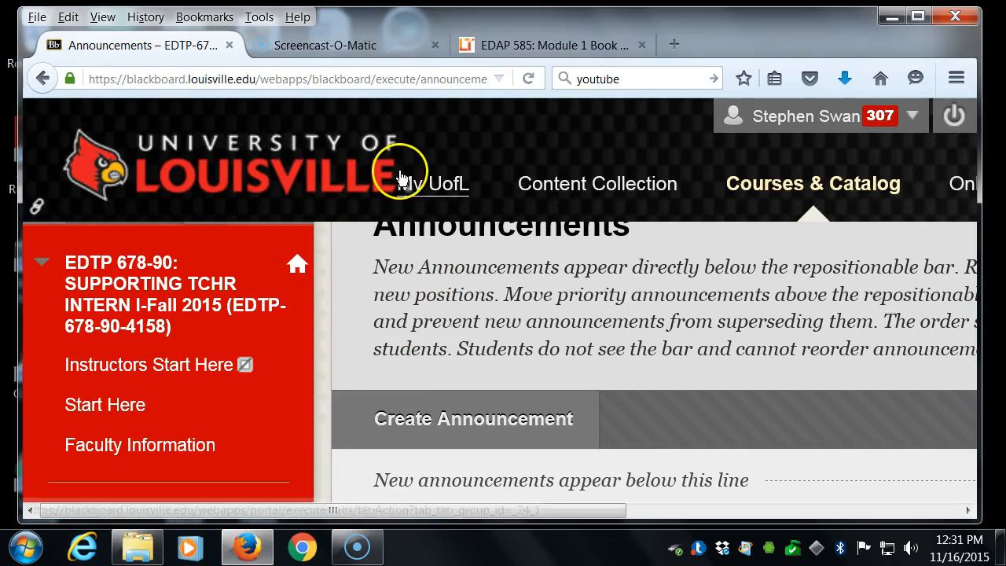
pyautogui.click(505, 49)
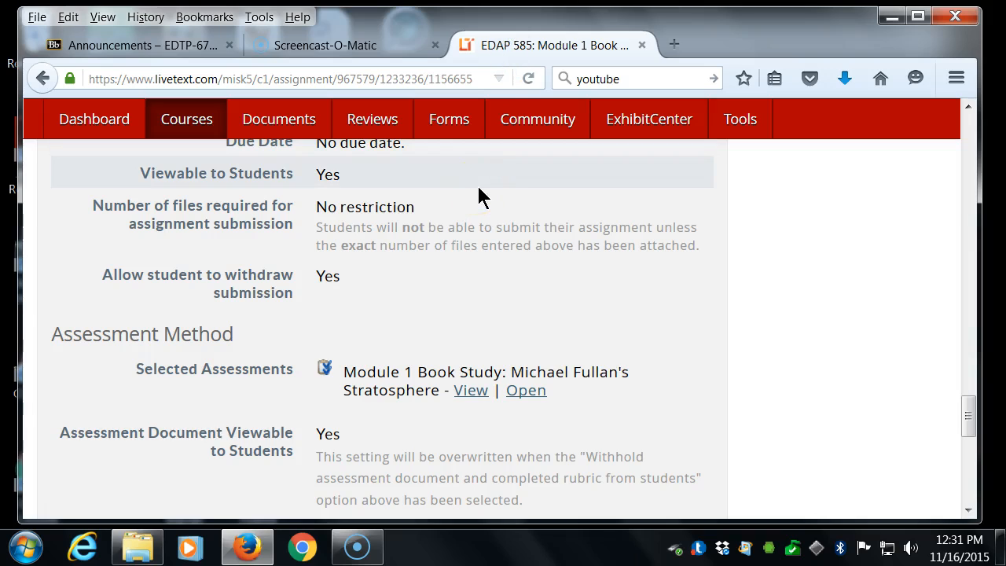
pyautogui.scroll(-3, 473, 203)
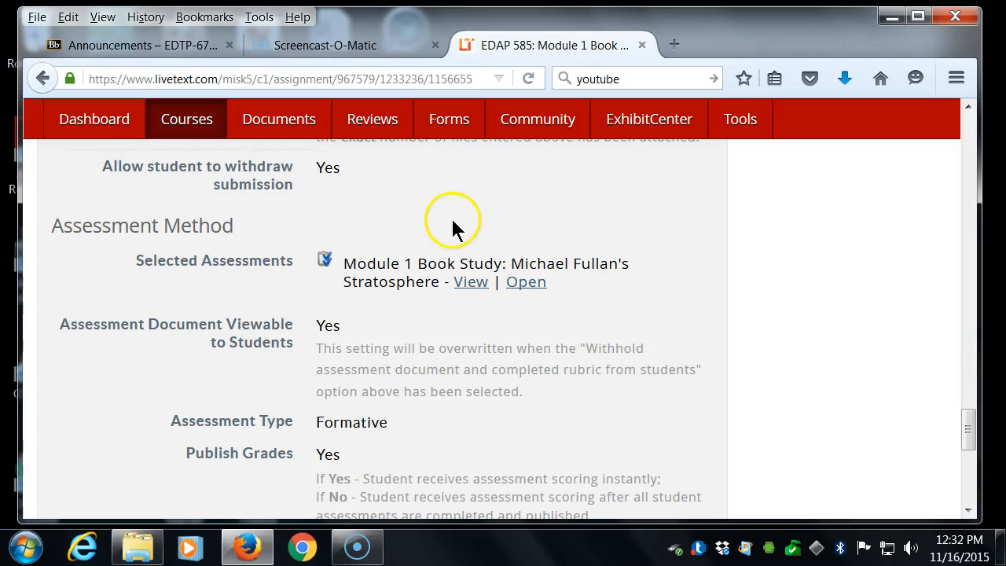
pyautogui.click(525, 283)
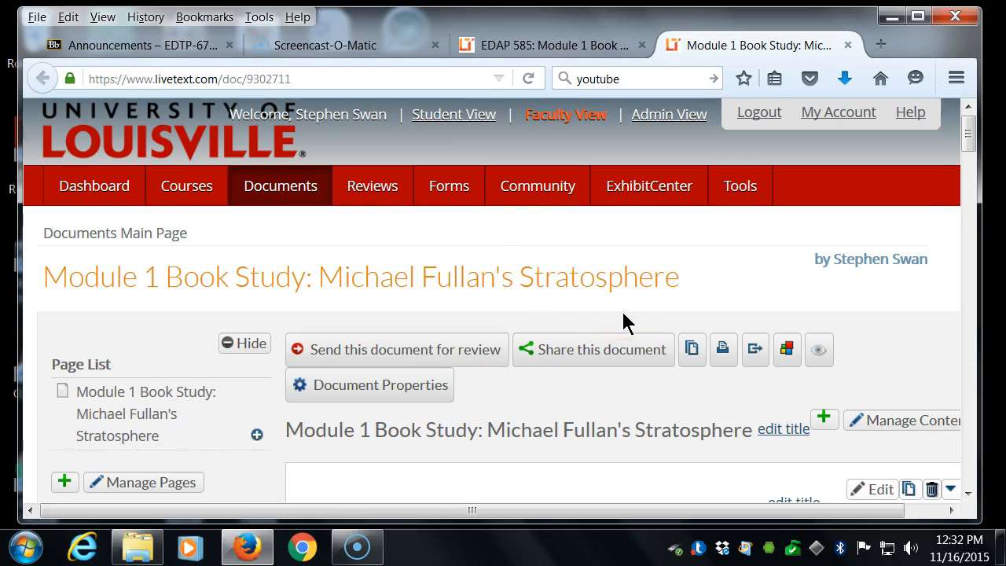
# Examine the Module 1 Book Study document's instructions and scoring rubric, then return to its beginning.
pyautogui.scroll(-3, 623, 314)
pyautogui.scroll(-2, 621, 312)
pyautogui.scroll(-3, 621, 313)
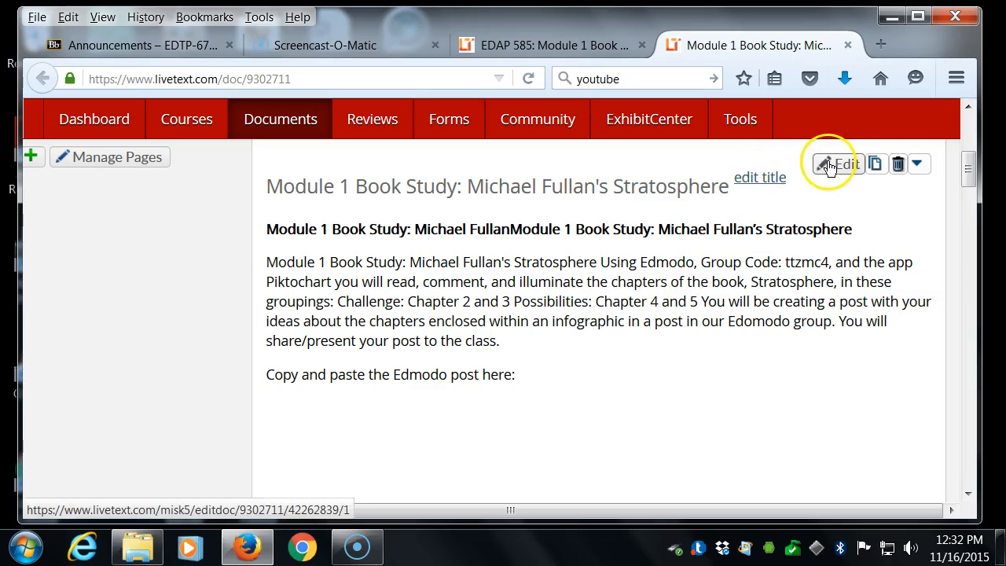
pyautogui.scroll(-5, 525, 281)
pyautogui.scroll(-15, 526, 287)
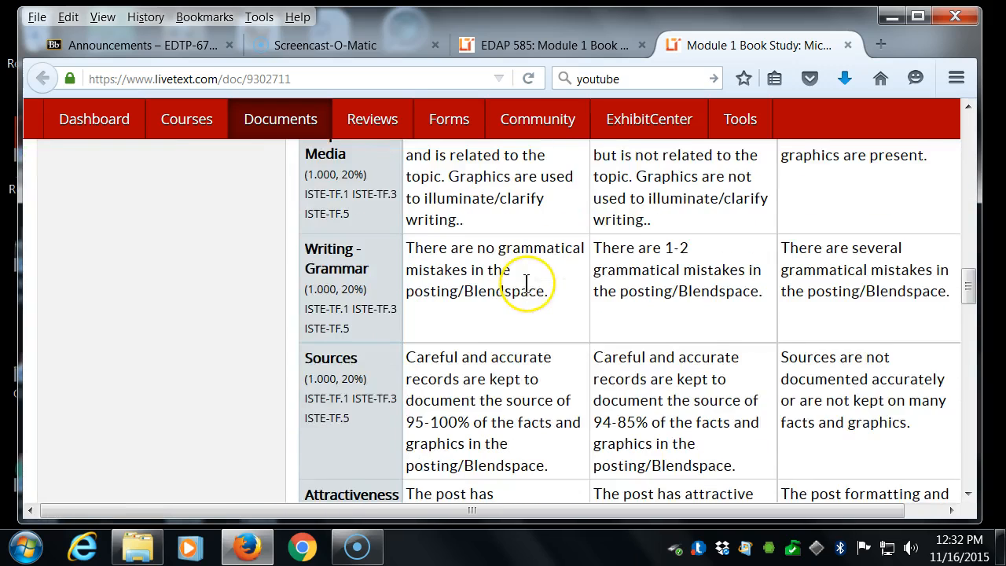
pyautogui.scroll(-10, 527, 283)
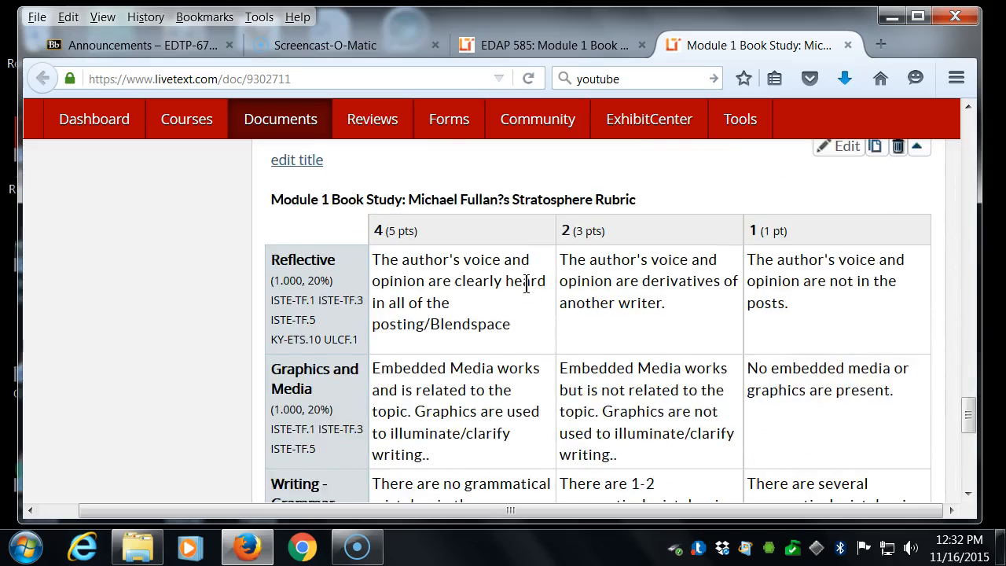
pyautogui.scroll(20, 525, 280)
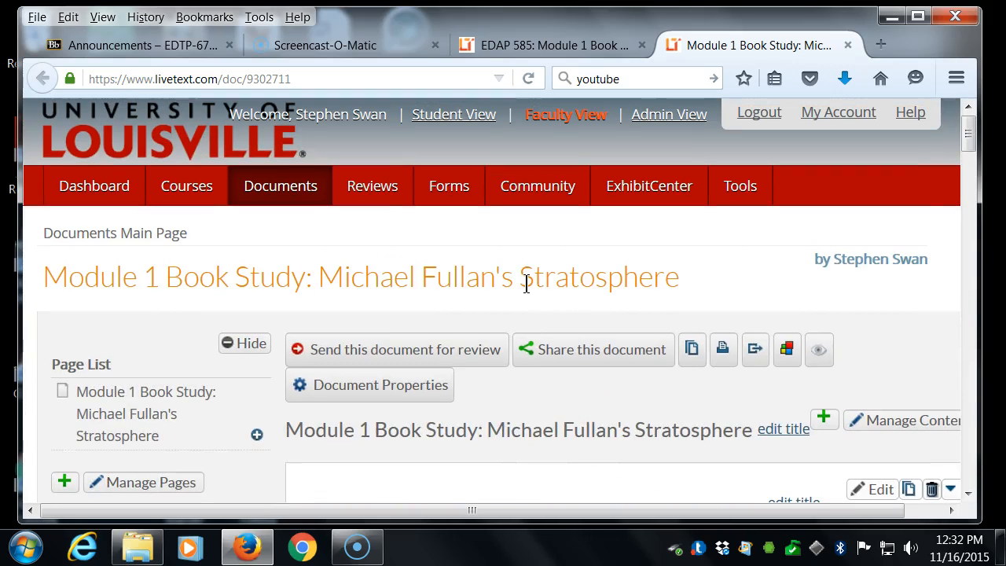
# Edit the document's first Module 1 Book Study section and open its inserted file attachments for editing.
pyautogui.hscroll(1, 527, 285)
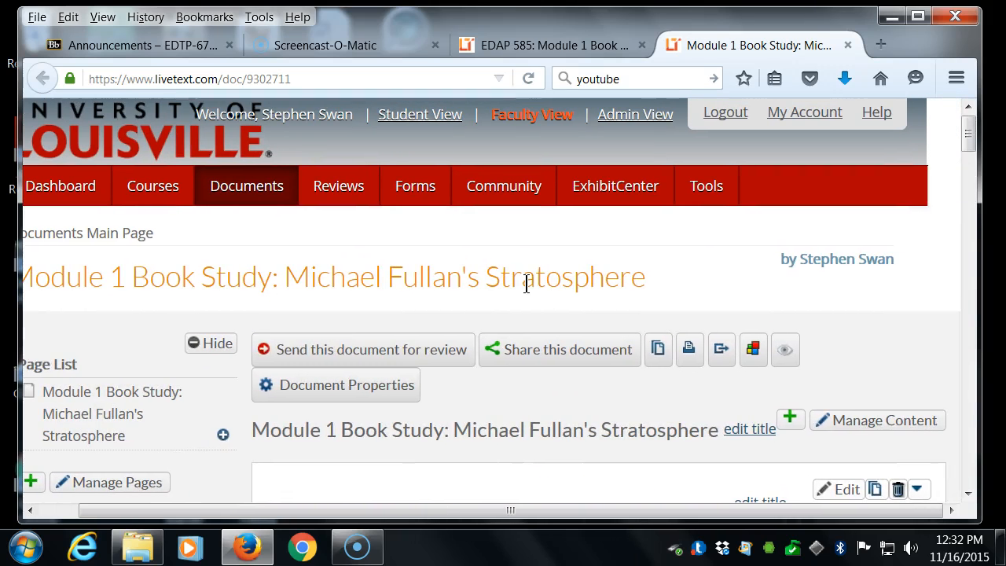
pyautogui.click(838, 490)
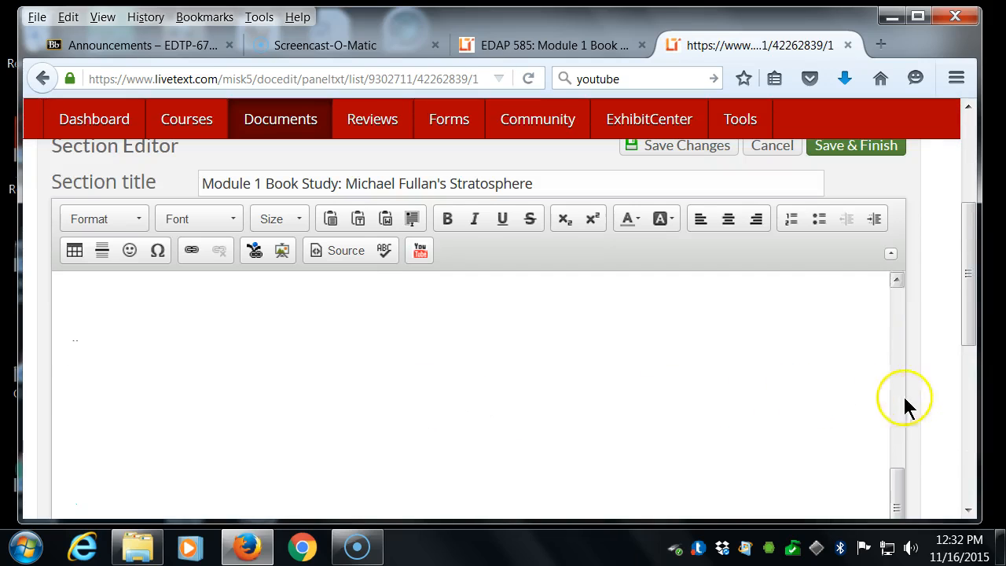
pyautogui.scroll(-3, 905, 404)
pyautogui.scroll(-2, 924, 401)
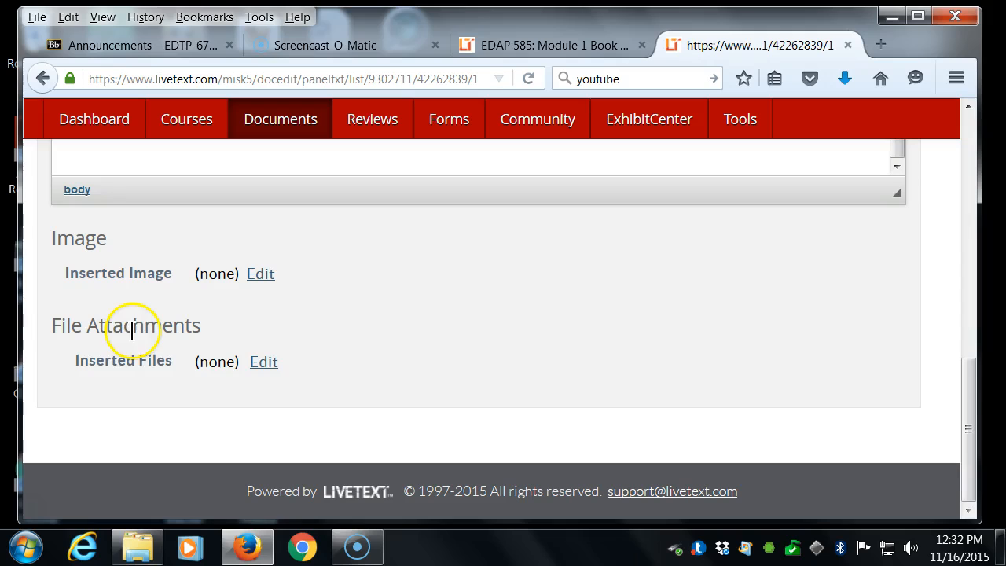
pyautogui.click(264, 362)
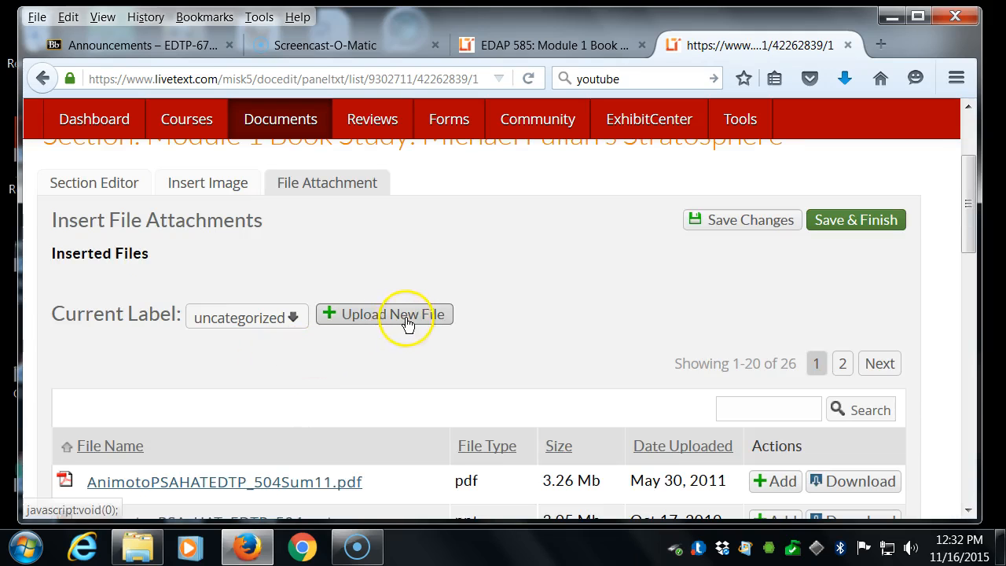
# Upload the converted "Teaching" MP4 from the Desktop as the section's file attachment, then save and finish.
pyautogui.click(404, 316)
pyautogui.click(88, 343)
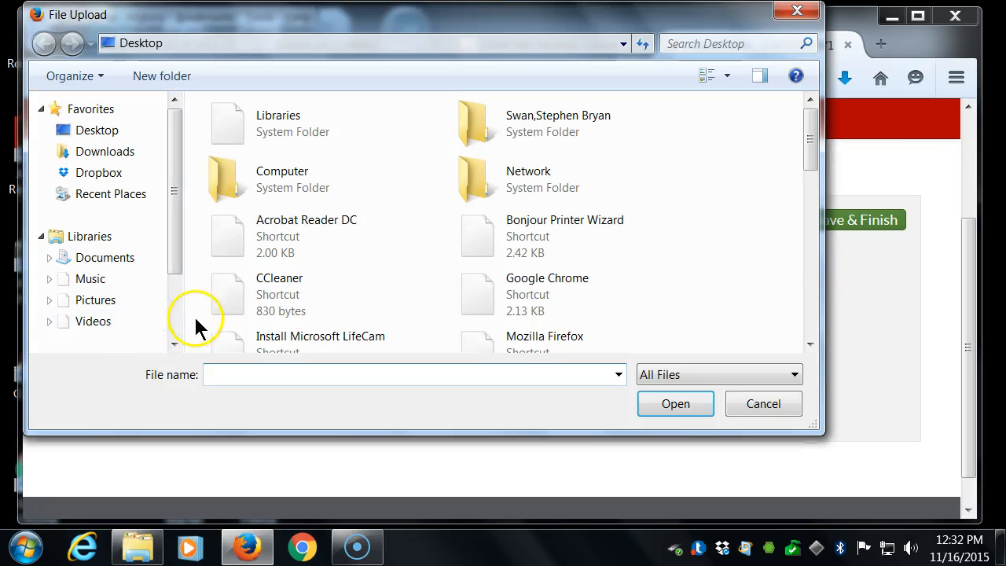
pyautogui.click(79, 130)
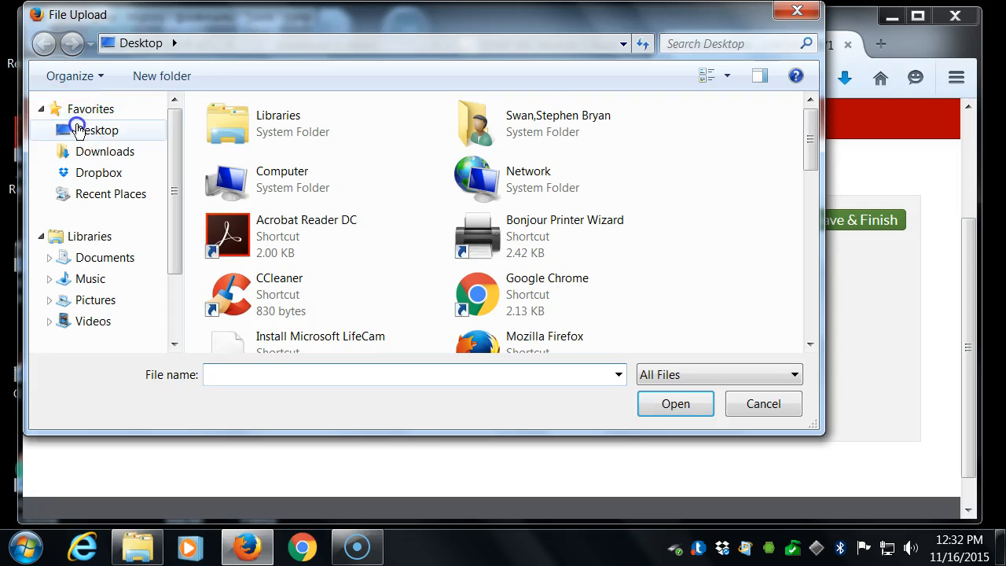
pyautogui.scroll(-2, 471, 227)
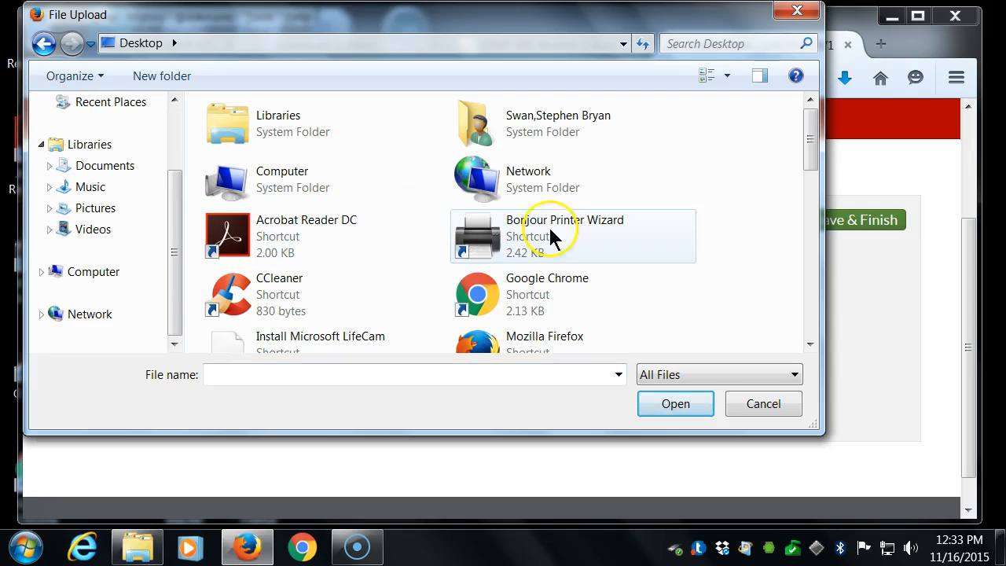
pyautogui.moveTo(812, 139); pyautogui.dragTo(710, 322)
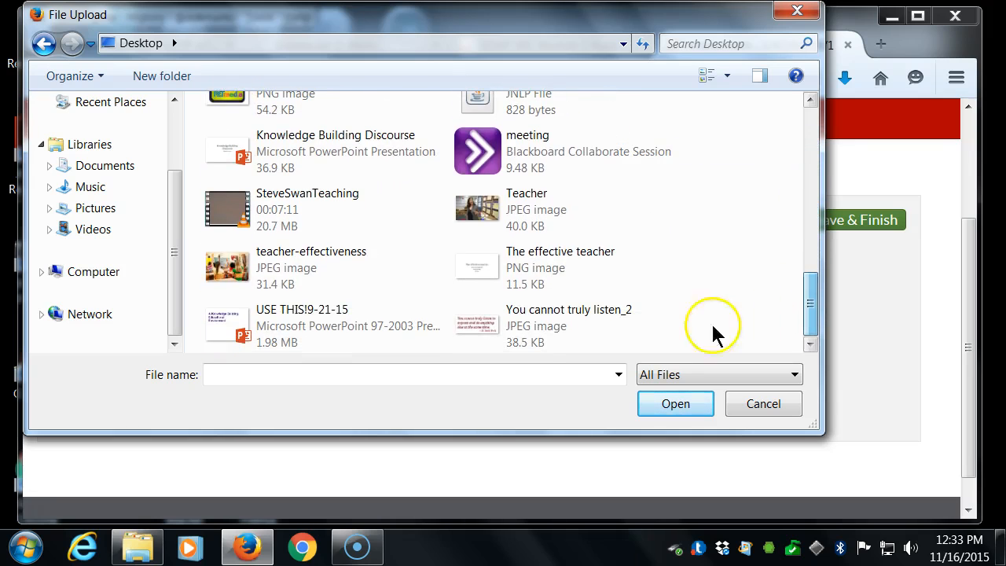
pyautogui.click(251, 198)
pyautogui.click(668, 404)
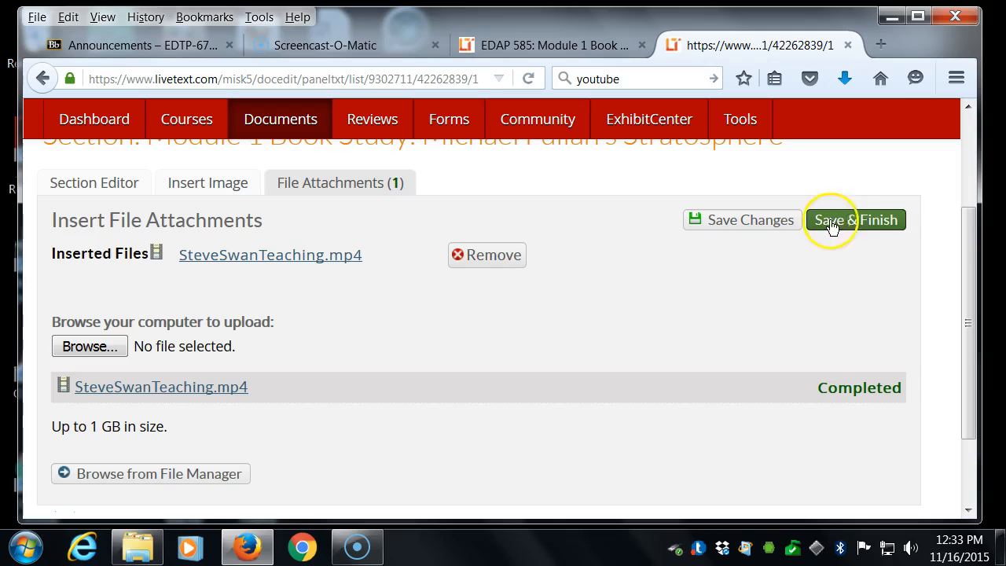
pyautogui.click(882, 222)
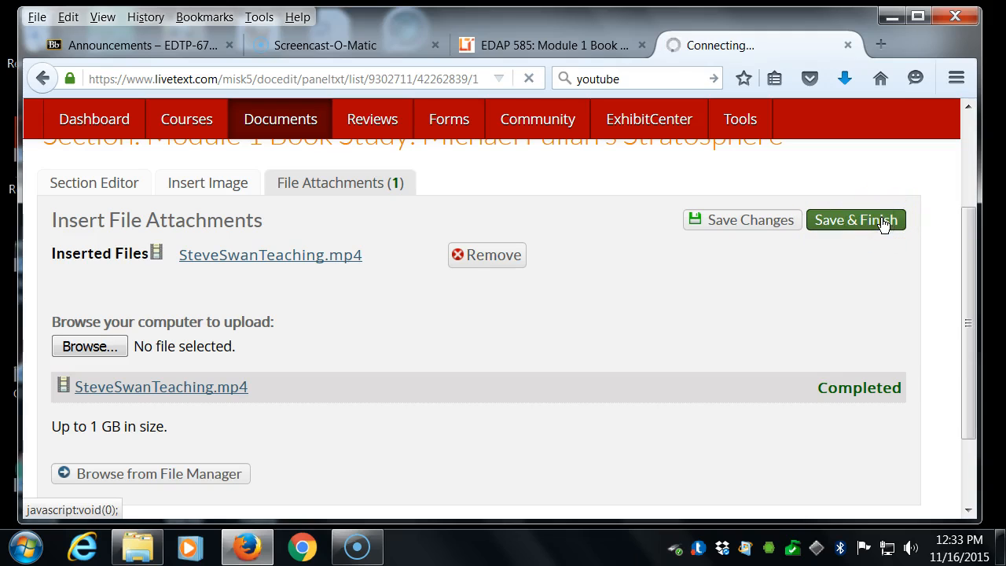